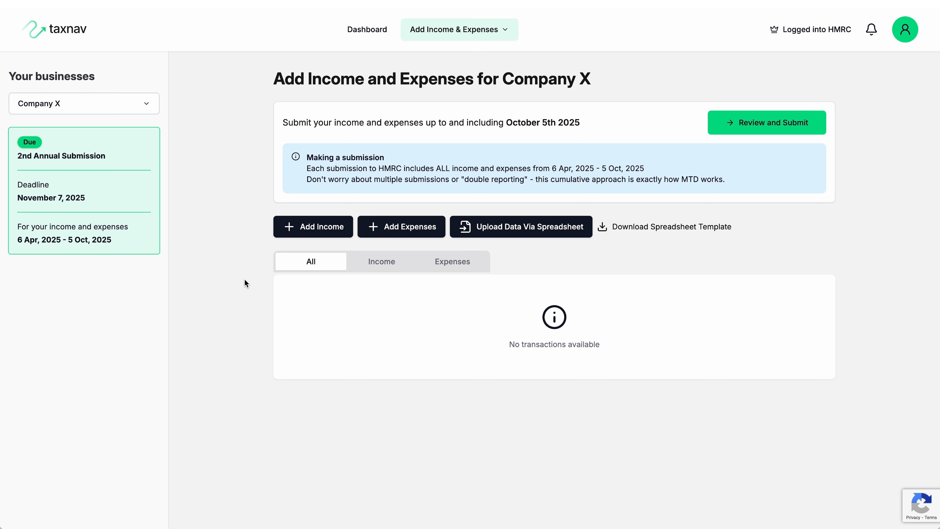
Start a new income entry for Company X named "Gardening" with the type Turnover
left_click(312, 231)
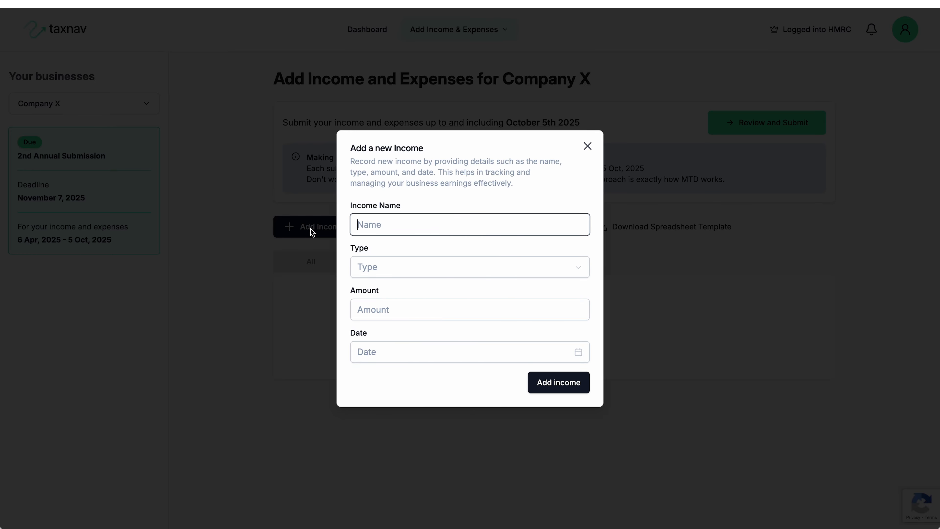
type("Gardening")
key("Tab")
left_click(373, 271)
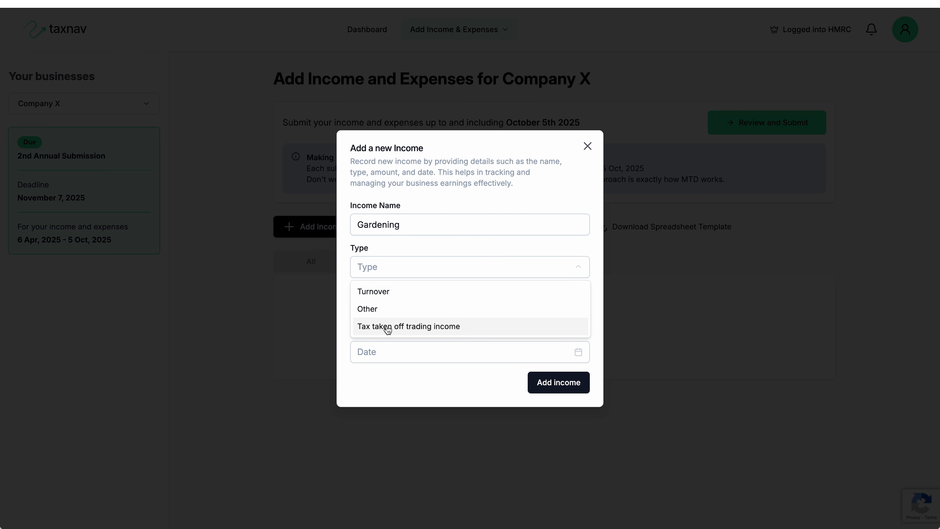
left_click(386, 295)
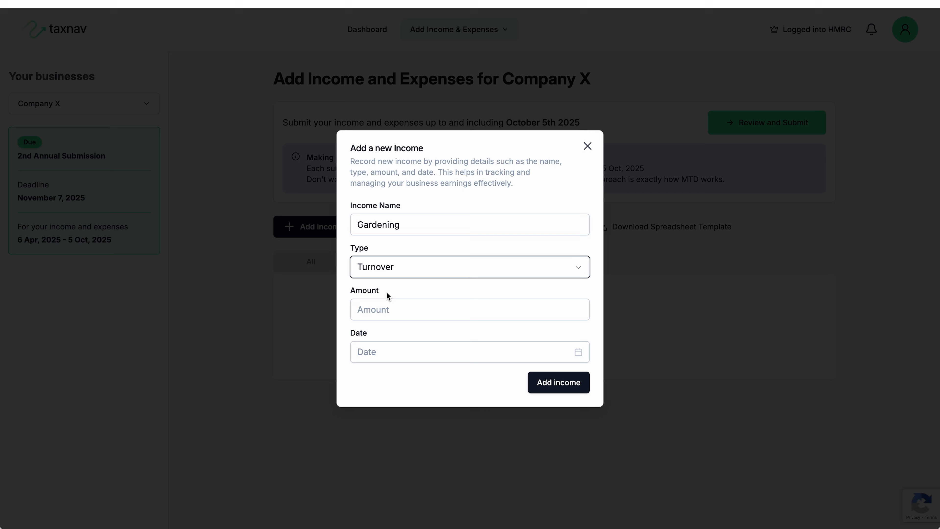
Set the Gardening income to £560 dated 28 Oct 2025, and save it without adding another income
left_click(383, 307)
type("£560")
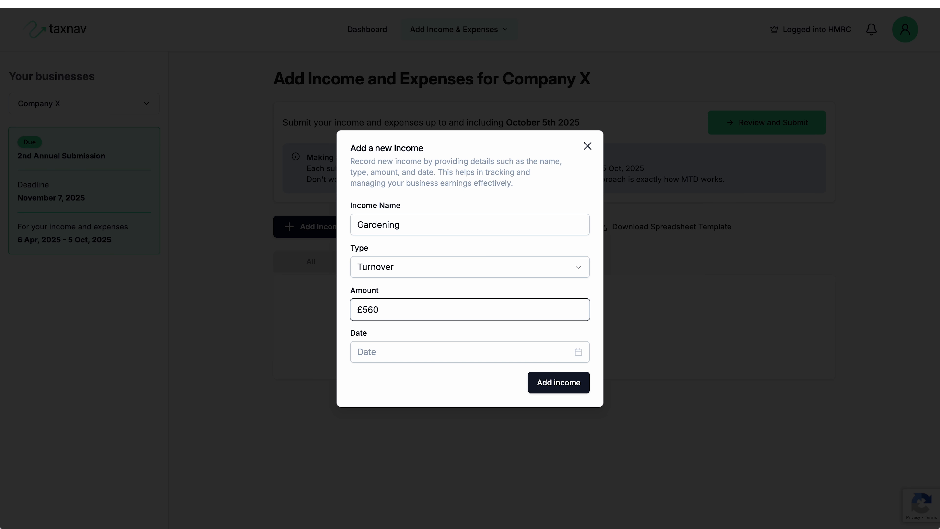
left_click(391, 354)
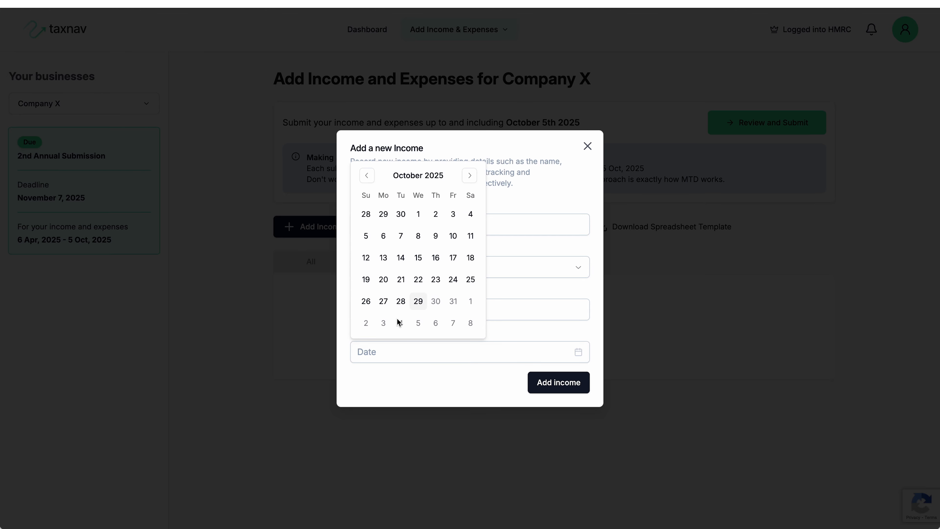
left_click(401, 302)
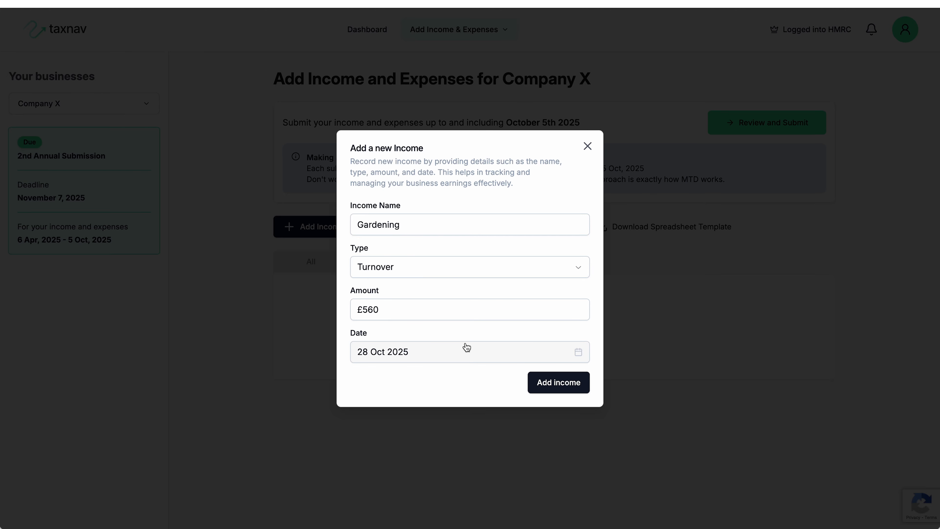
left_click(573, 386)
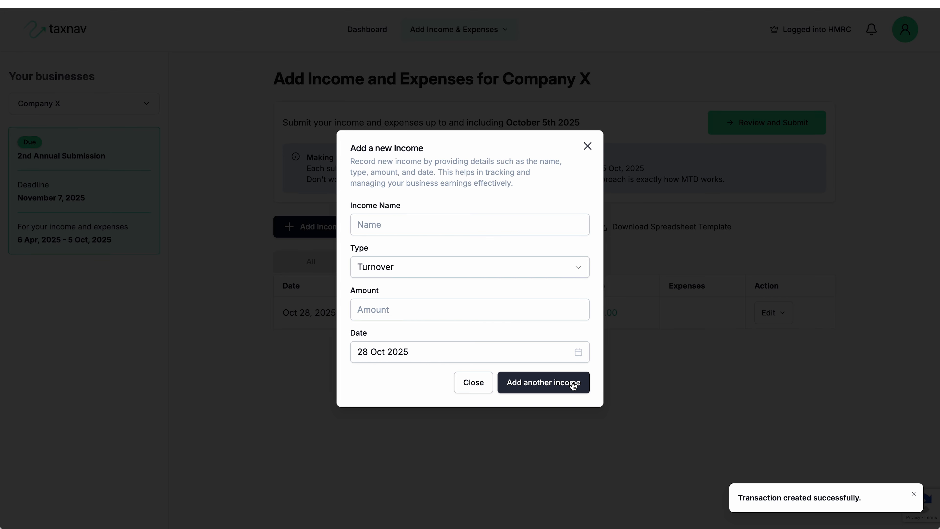
left_click(481, 384)
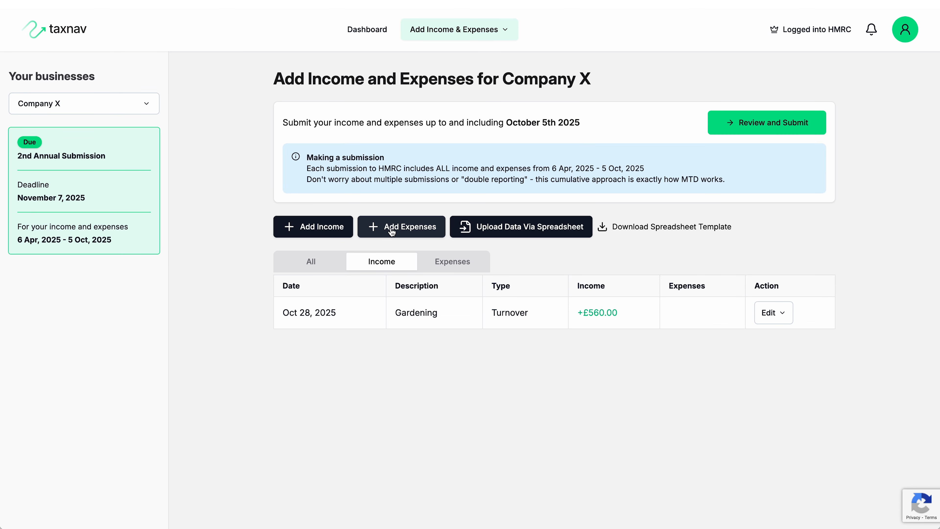
Start a new expense entry for Company X named "Tools" with the type Consolidated Expenses
left_click(406, 231)
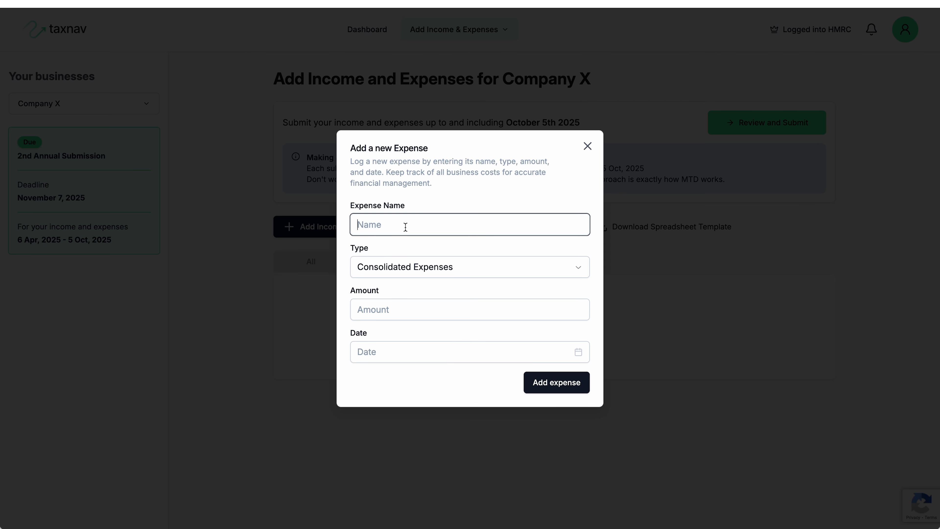
type("Tools")
left_click(432, 267)
scroll(433, 314, "down", 3)
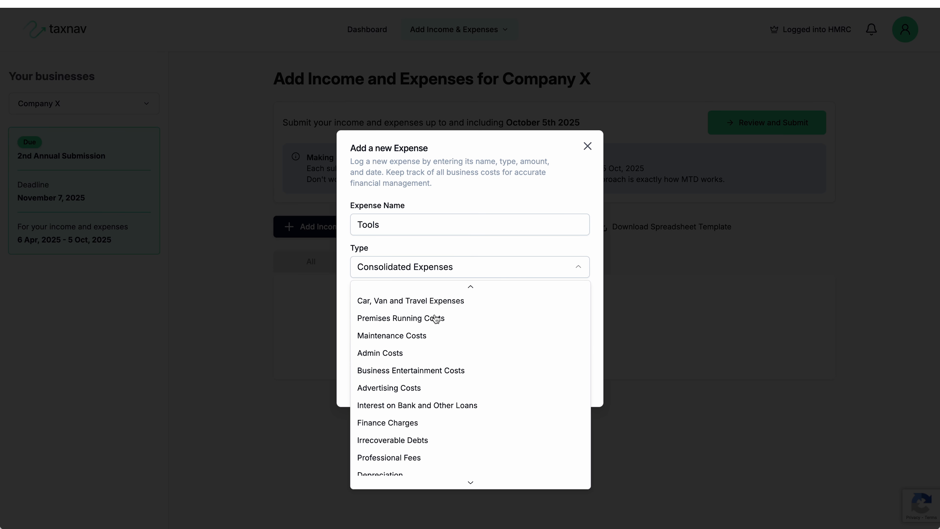
scroll(435, 319, "down", 1)
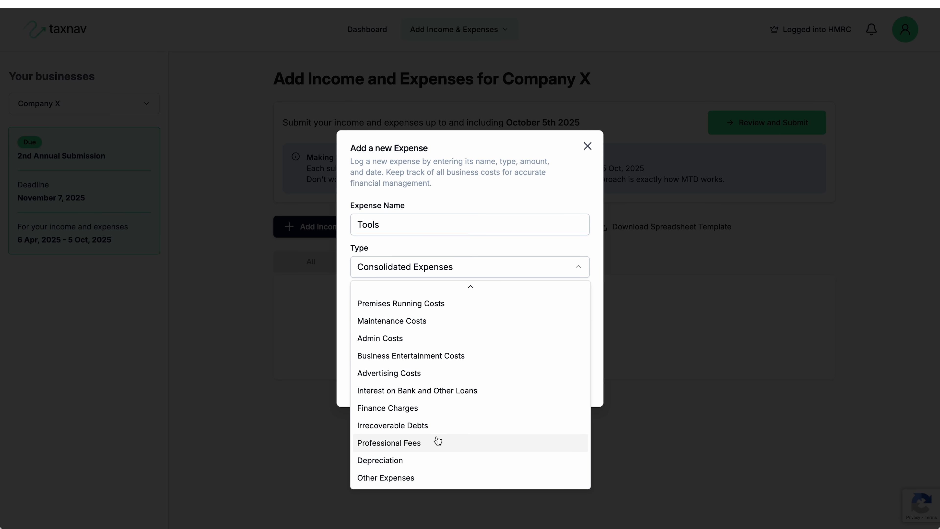
scroll(440, 326, "up", 3)
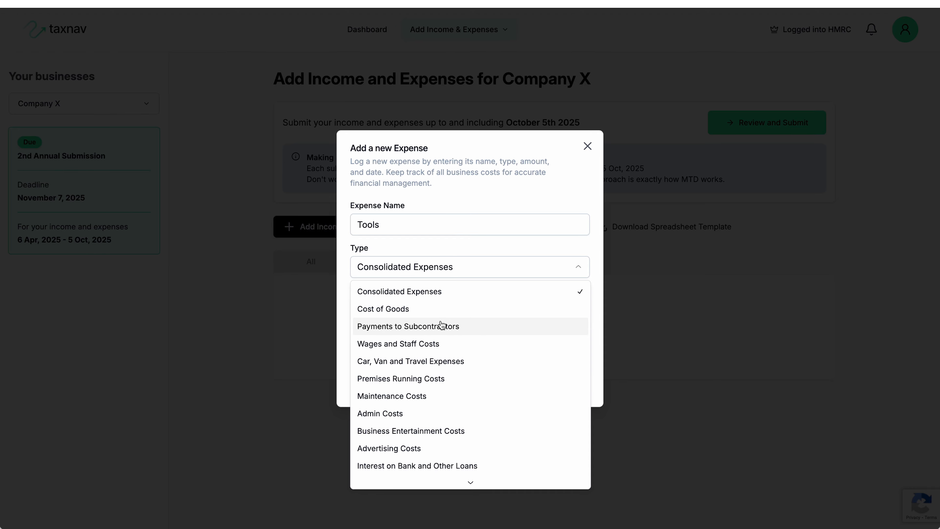
left_click(436, 292)
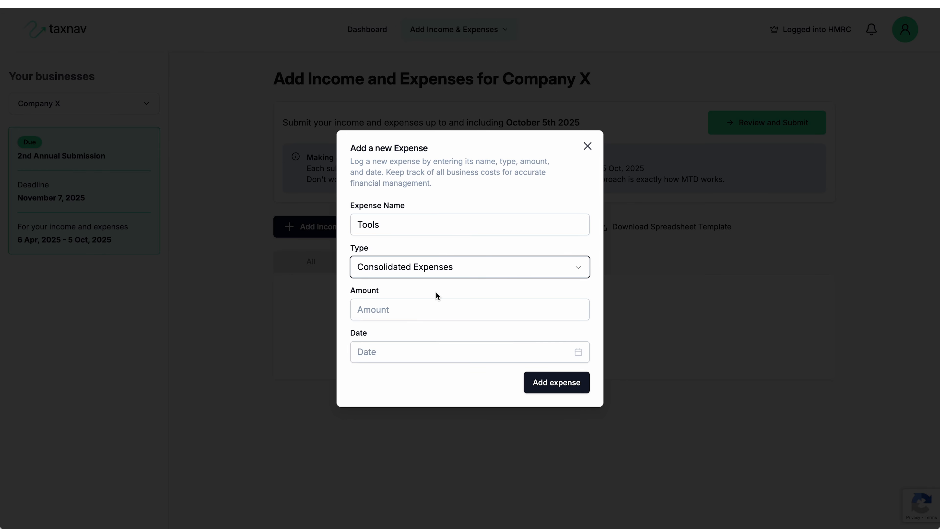
Set the Tools expense to £600 dated 28 Oct 2025, and save it without adding another expense
left_click(449, 311)
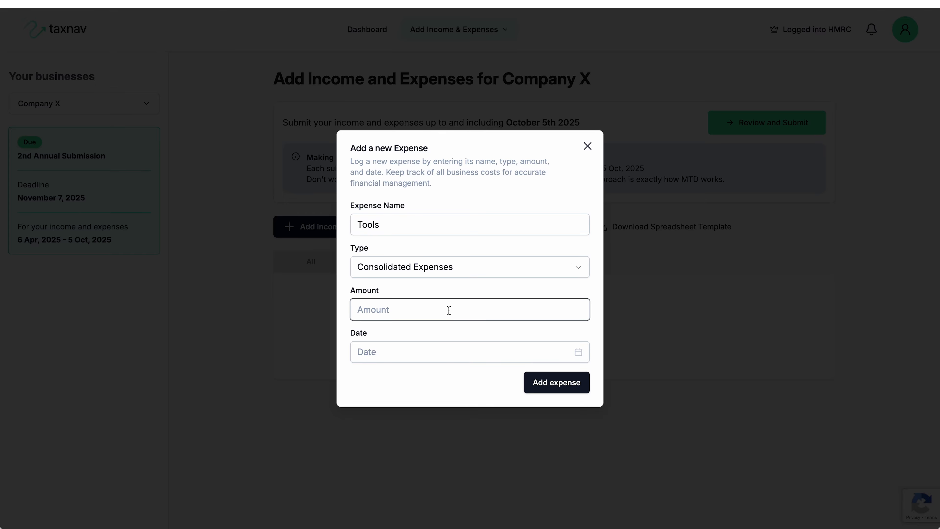
type("600")
left_click(449, 353)
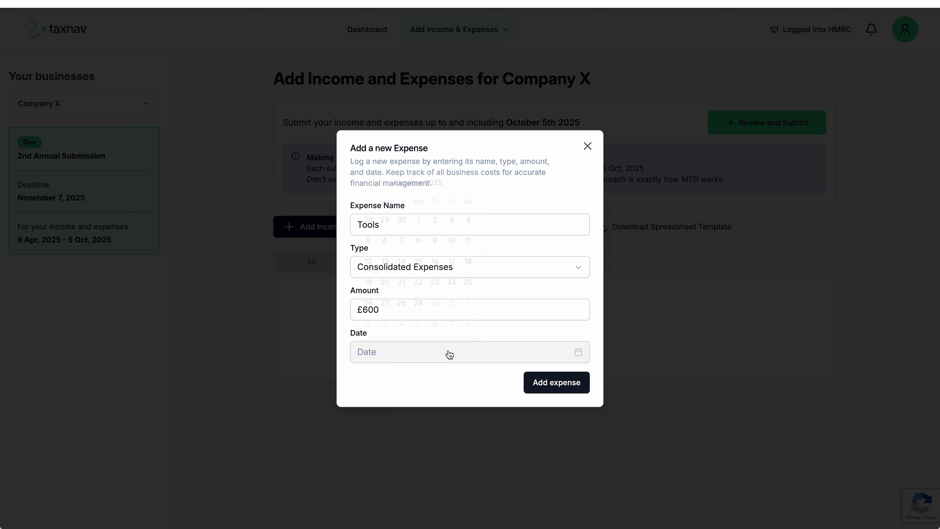
left_click(401, 301)
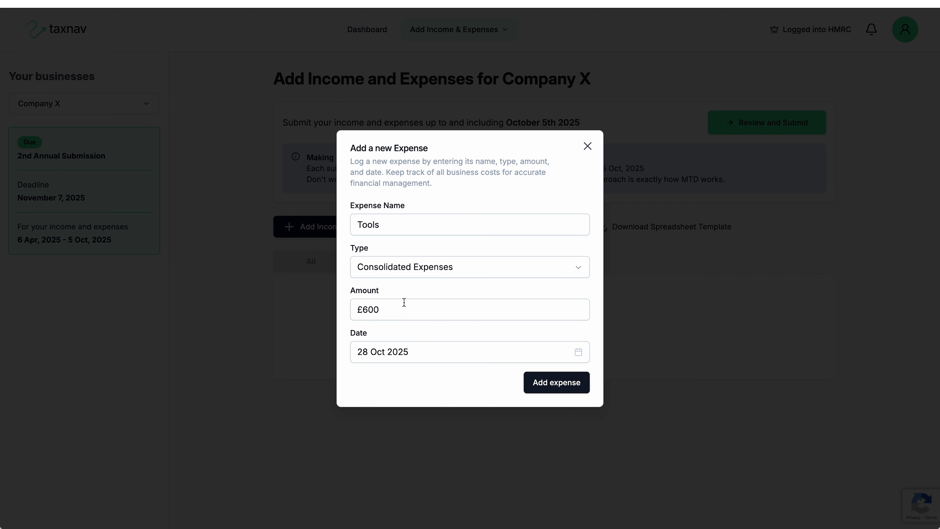
left_click(552, 384)
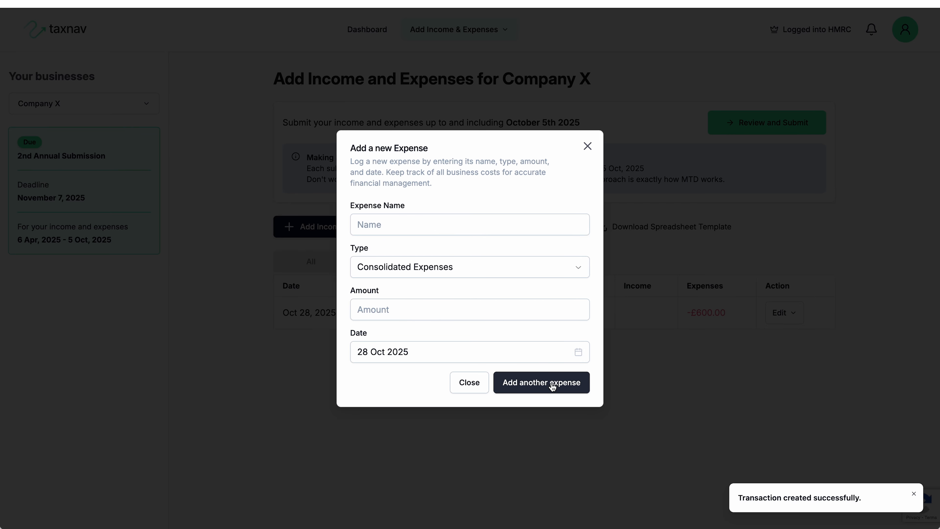
left_click(469, 383)
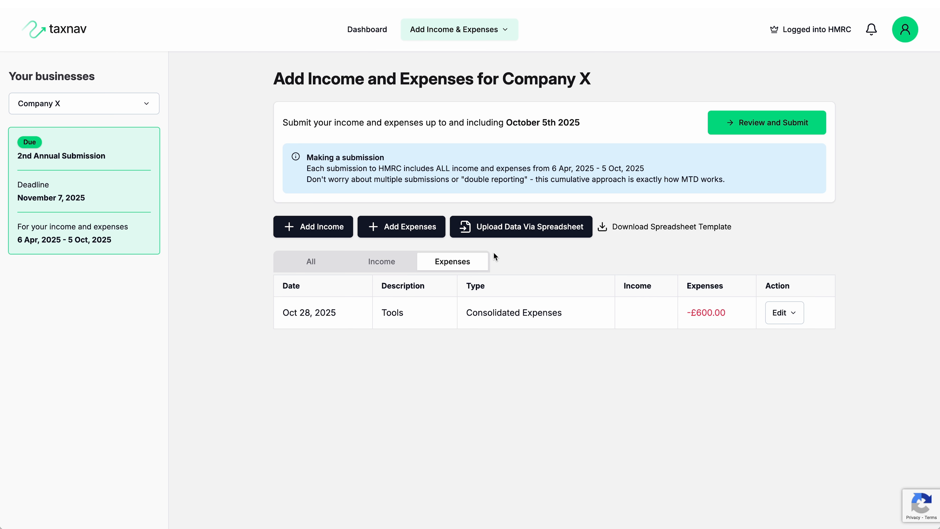
Check the income list and the full transaction list, and open the review of Company X's submission
left_click(389, 264)
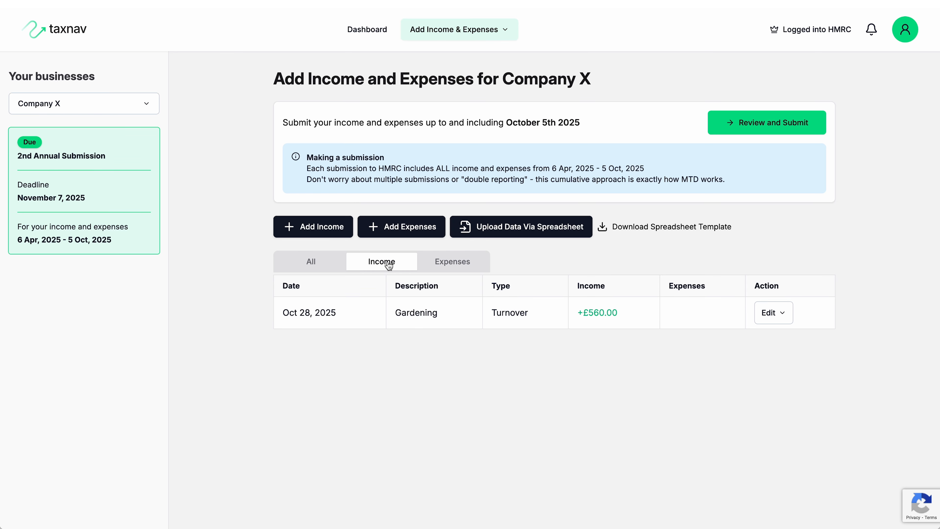
left_click(314, 263)
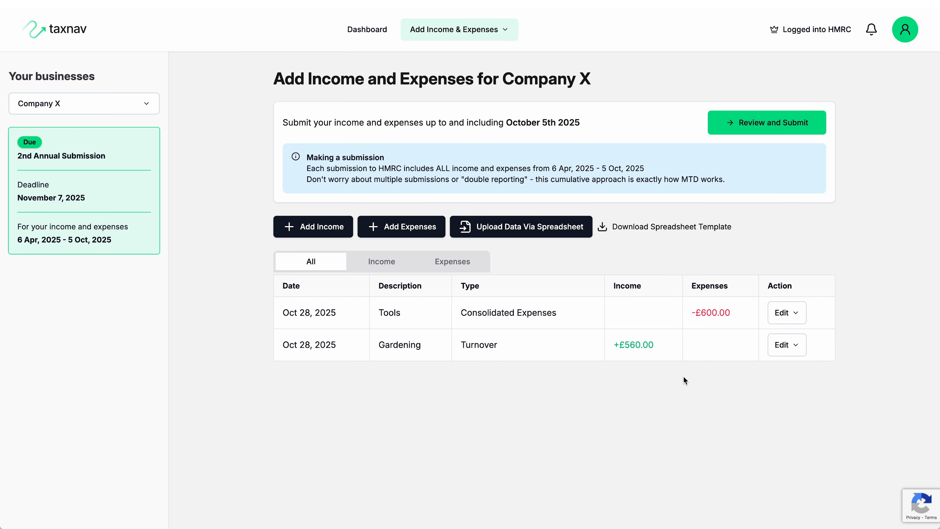
left_click(782, 122)
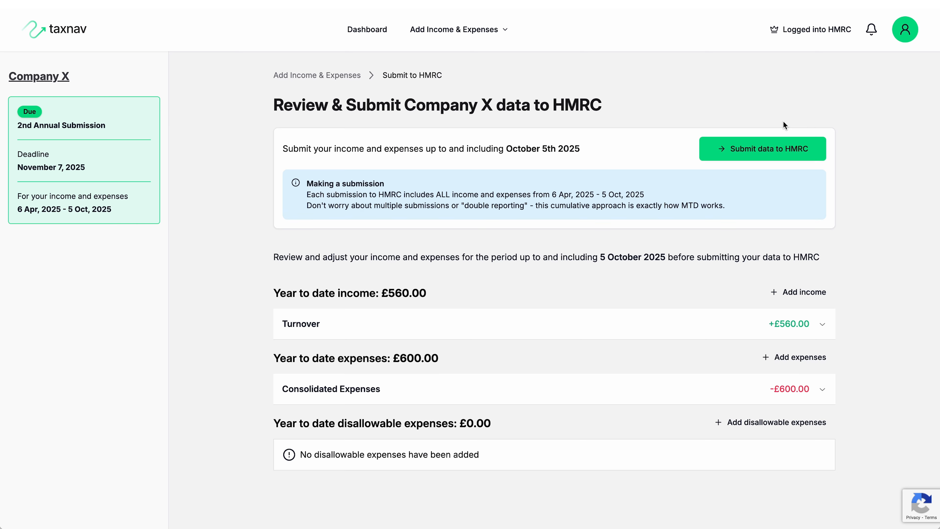
Examine the transactions behind the Turnover and Consolidated Expenses totals, collapsing each breakdown after checking it
left_click(823, 326)
left_click(823, 326)
left_click(824, 392)
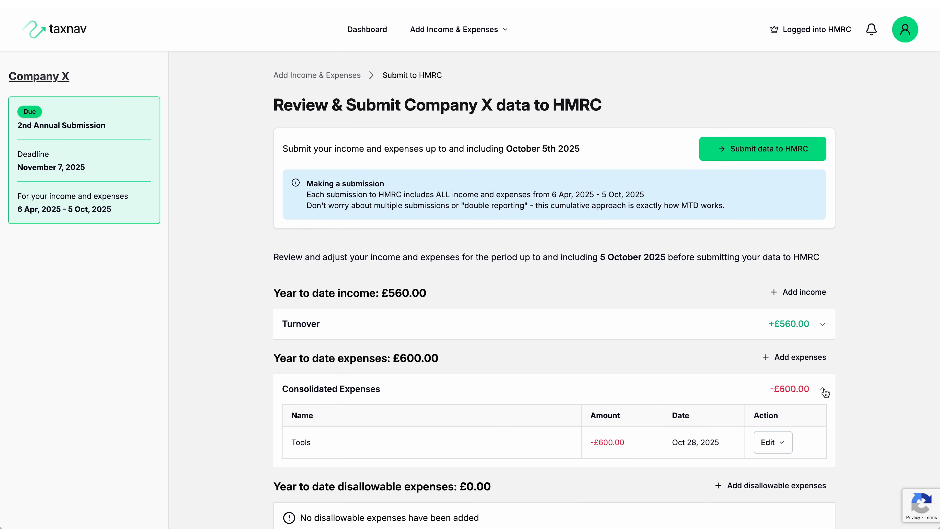
left_click(823, 391)
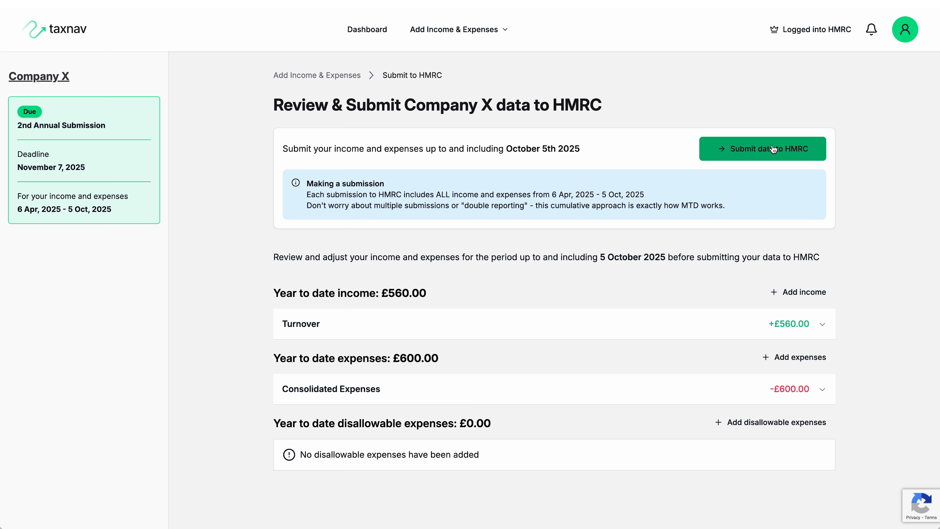
Submit Company X's income and expense data to HMRC and return to the business dashboard
left_click(755, 148)
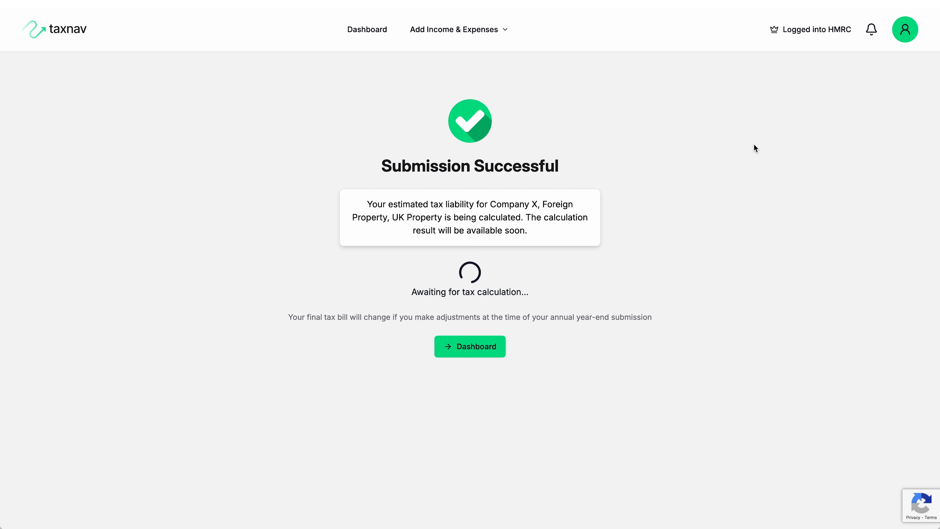
left_click(484, 347)
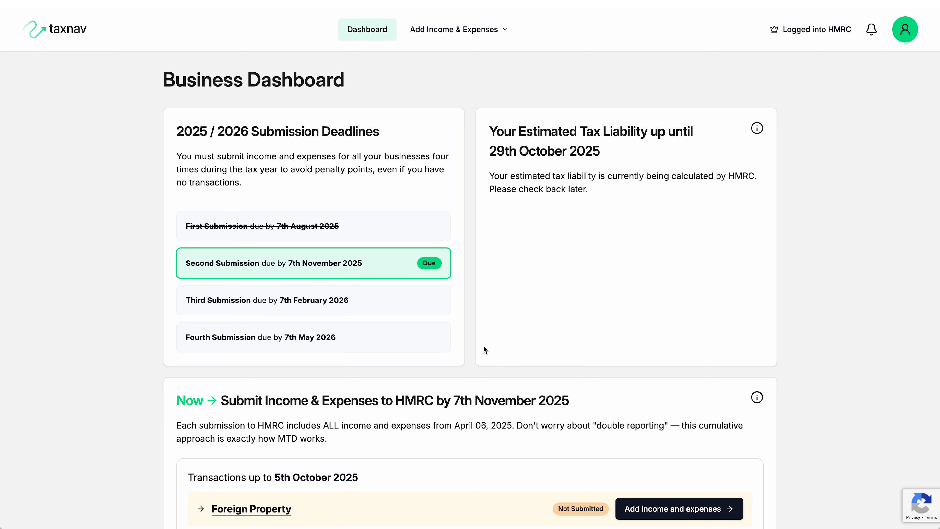